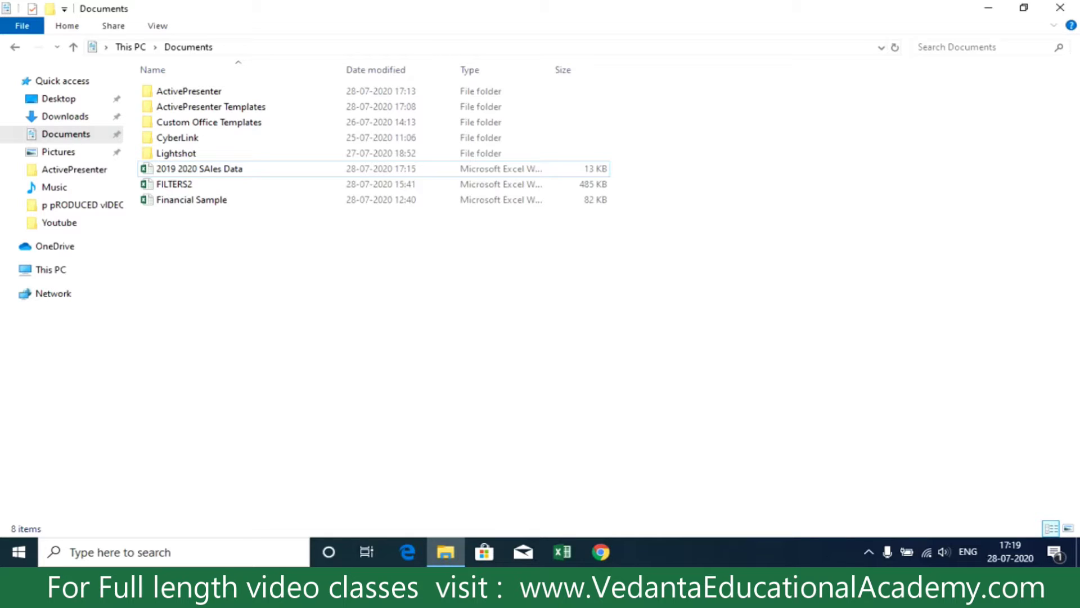
Step: Select the '2019 2020 SAles Data' workbook in the Documents folder
{"action": "left_click", "coordinate": [162, 169]}
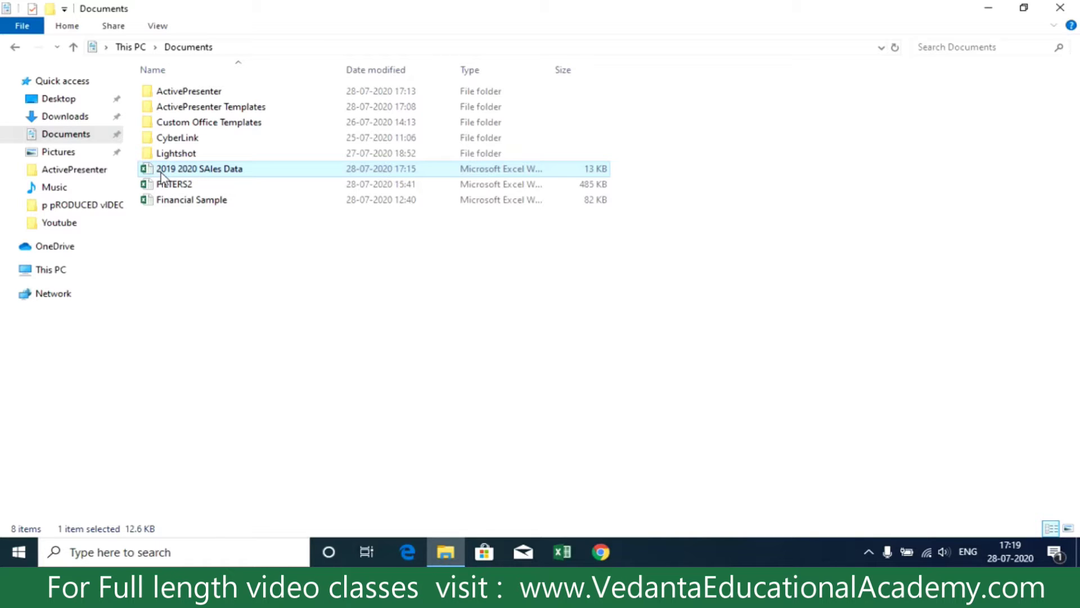
{"action": "double_click", "coordinate": [162, 172]}
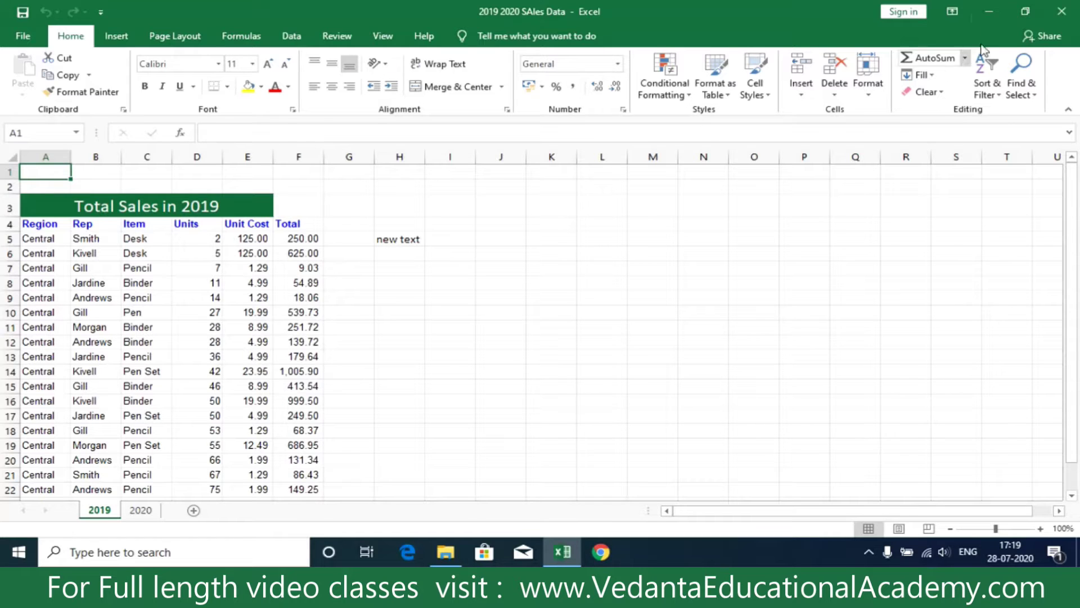
{"action": "left_click", "coordinate": [1062, 11]}
{"action": "double_click", "coordinate": [319, 166]}
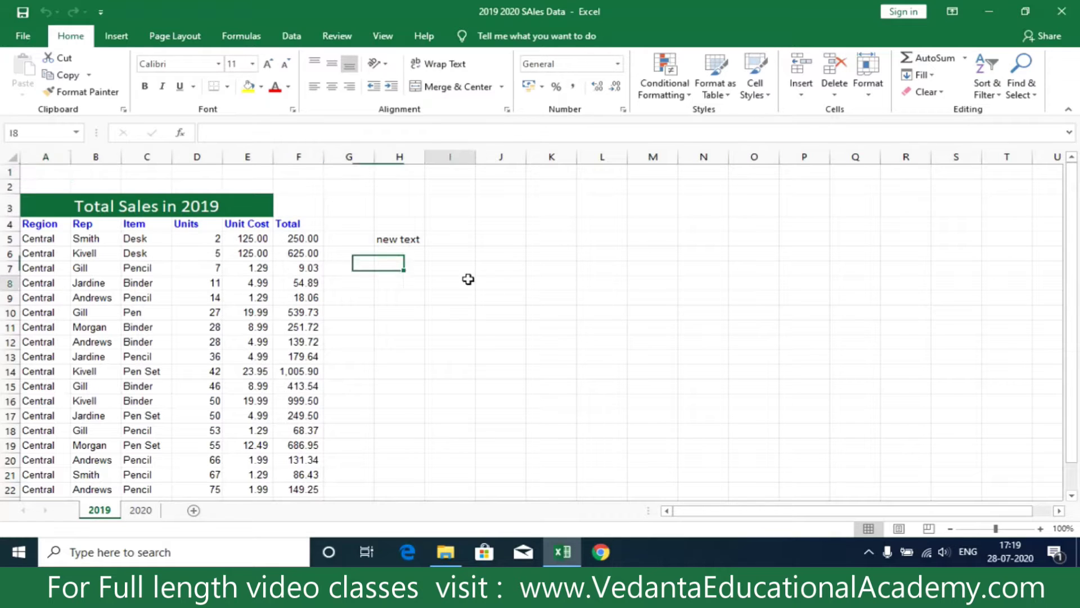
{"action": "left_click_drag", "start_coordinate": [467, 281], "coordinate": [552, 238]}
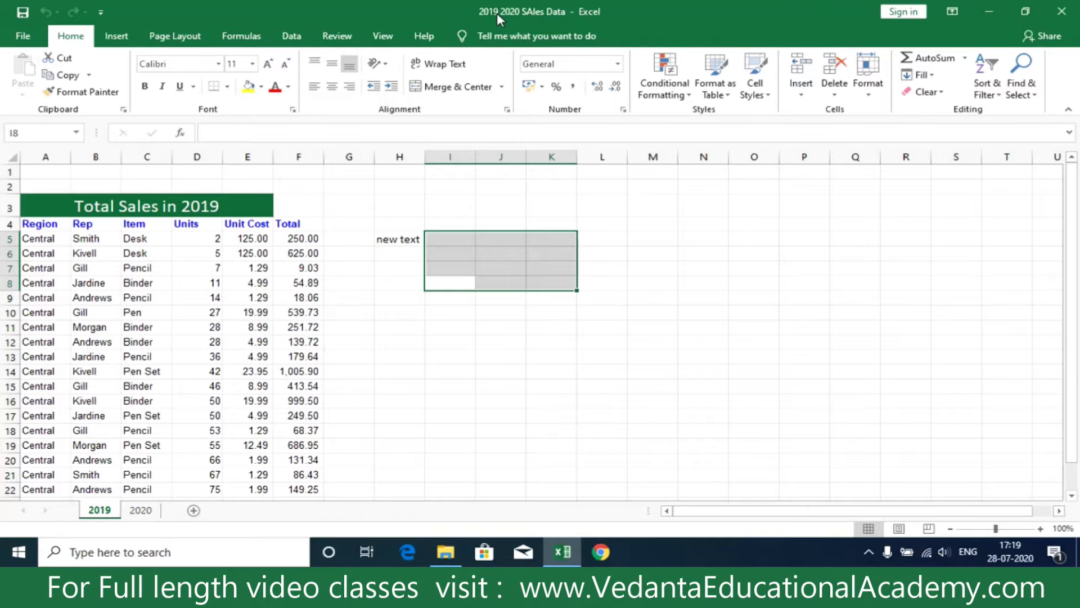
{"action": "left_click", "coordinate": [1060, 11]}
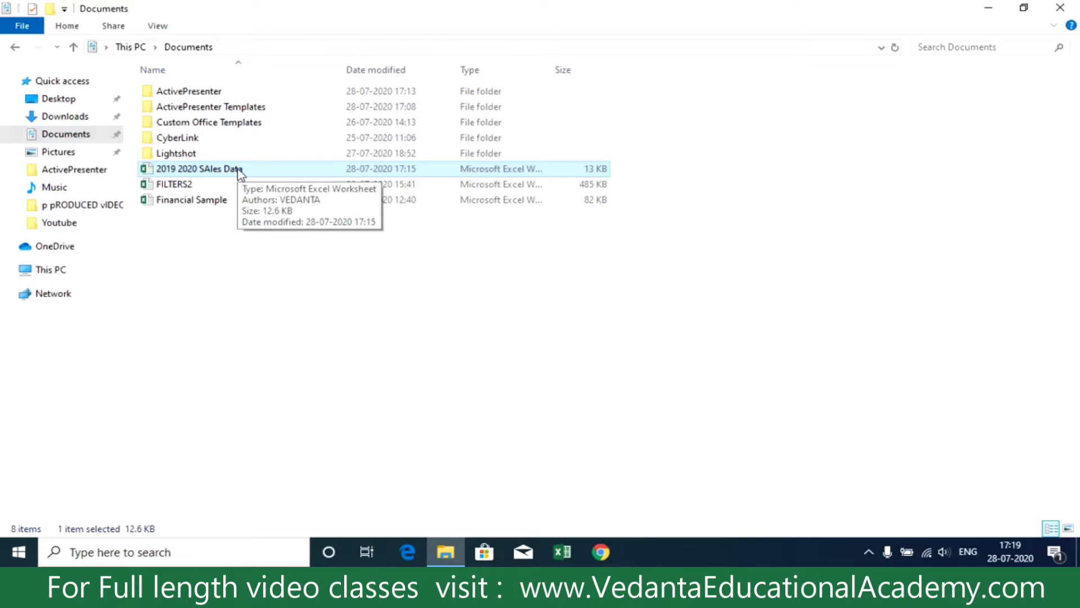
Step: Open '2019 2020 SAles Data' in Excel and show its Info page
{"action": "double_click", "coordinate": [178, 170]}
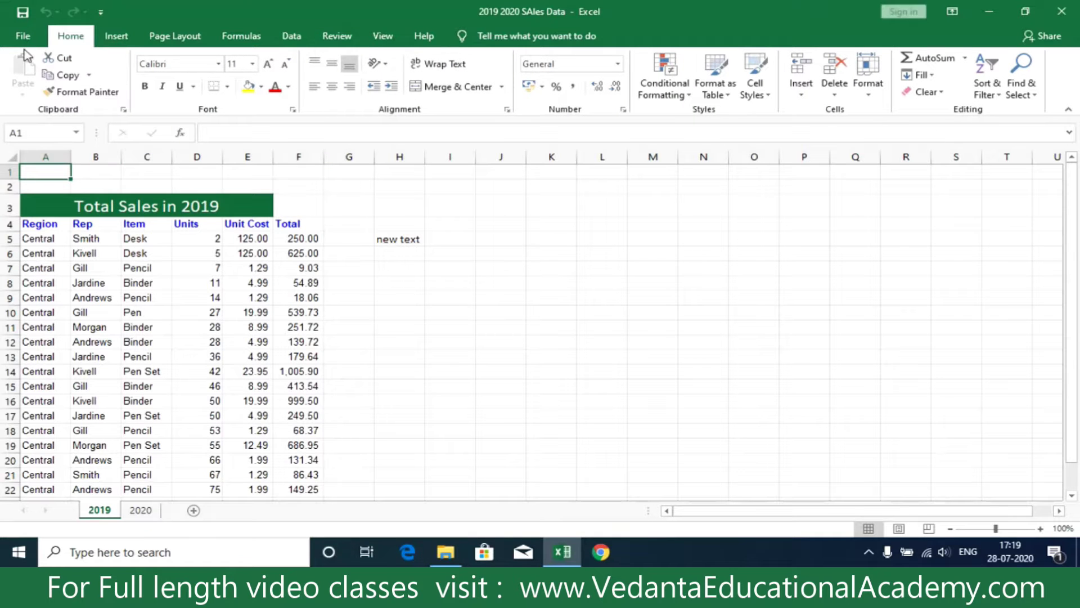
{"action": "left_click", "coordinate": [23, 37]}
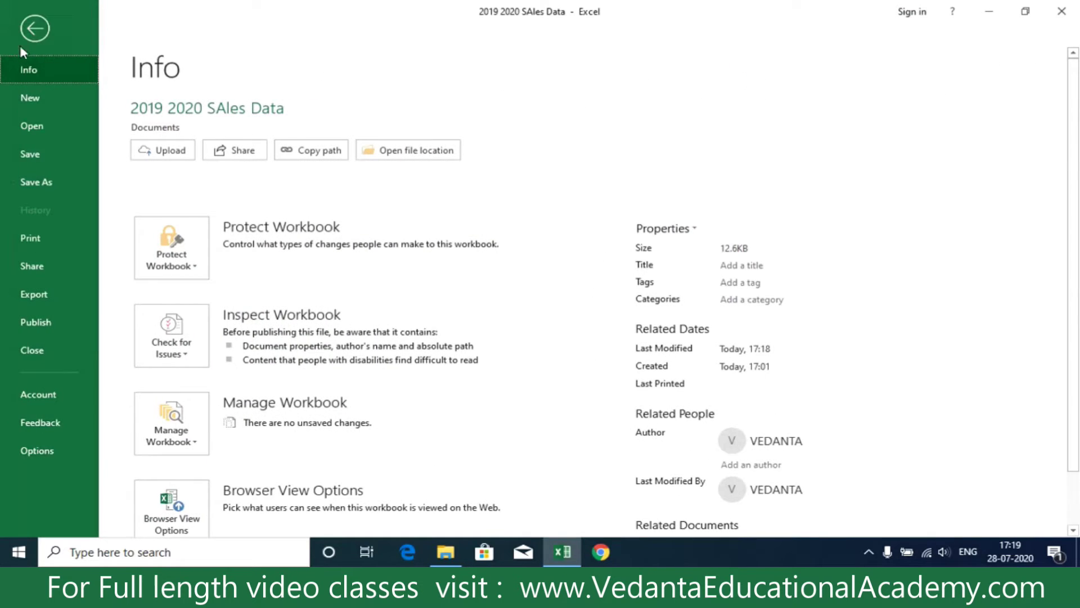
Step: List the Protect Workbook options on the sales workbook's Info page
{"action": "left_click", "coordinate": [21, 43]}
{"action": "left_click", "coordinate": [25, 36]}
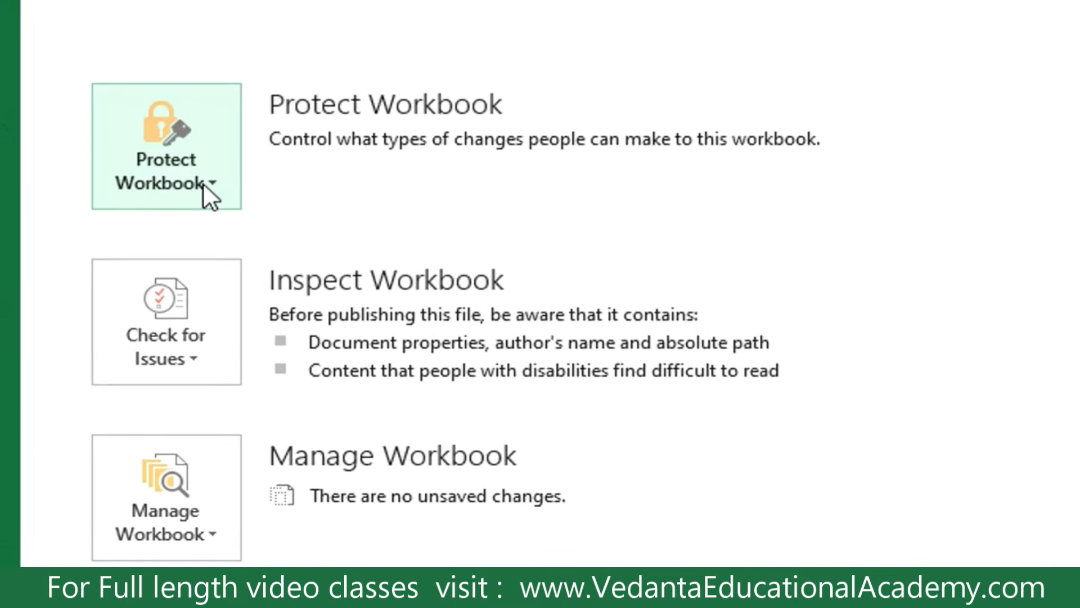
{"action": "left_click", "coordinate": [203, 182]}
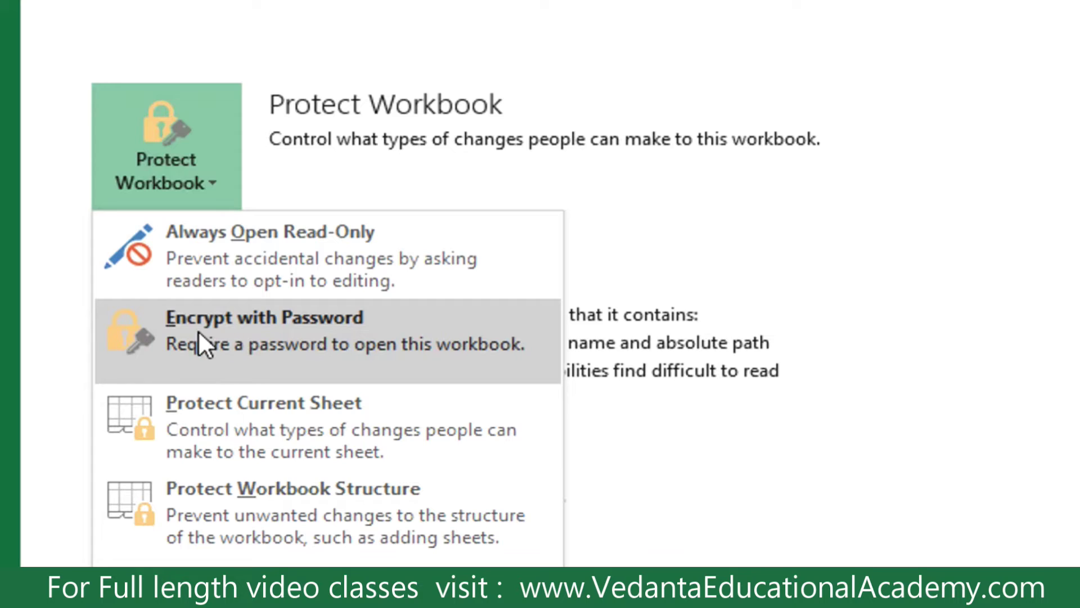
Step: Encrypt the workbook with an open password, entered and confirmed, then return to the 2019 sheet
{"action": "left_click", "coordinate": [244, 347]}
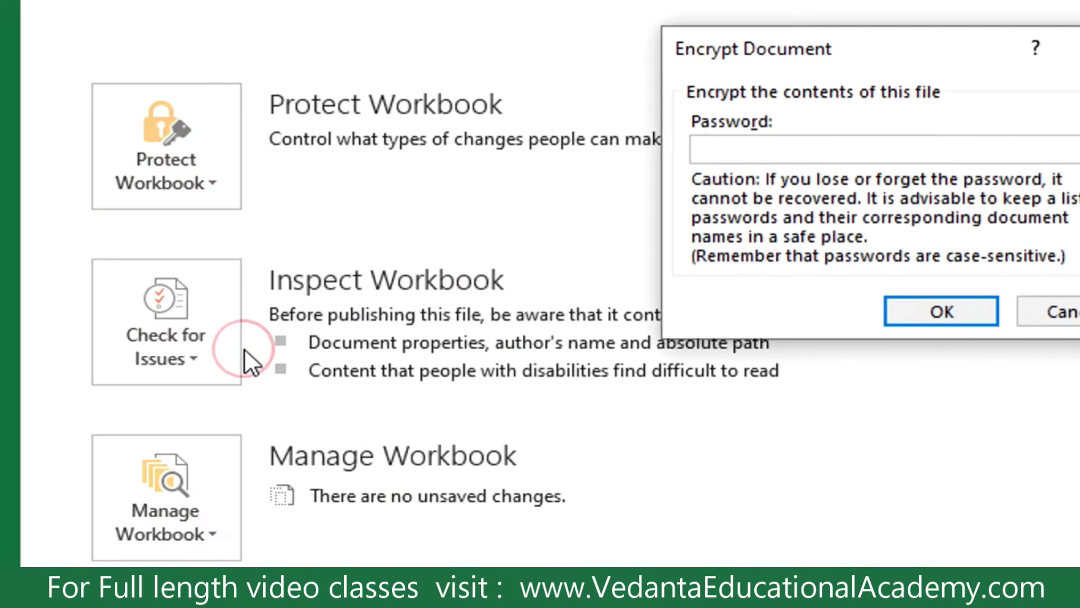
{"action": "type", "text": "1234"}
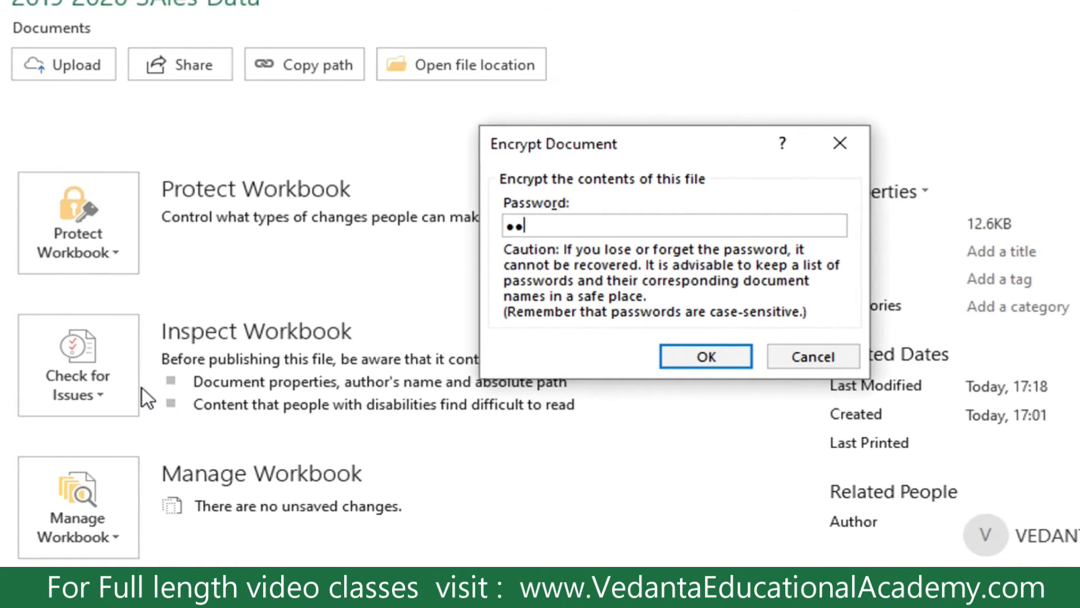
{"action": "key", "text": "Return"}
{"action": "type", "text": "1234"}
{"action": "key", "text": "Return"}
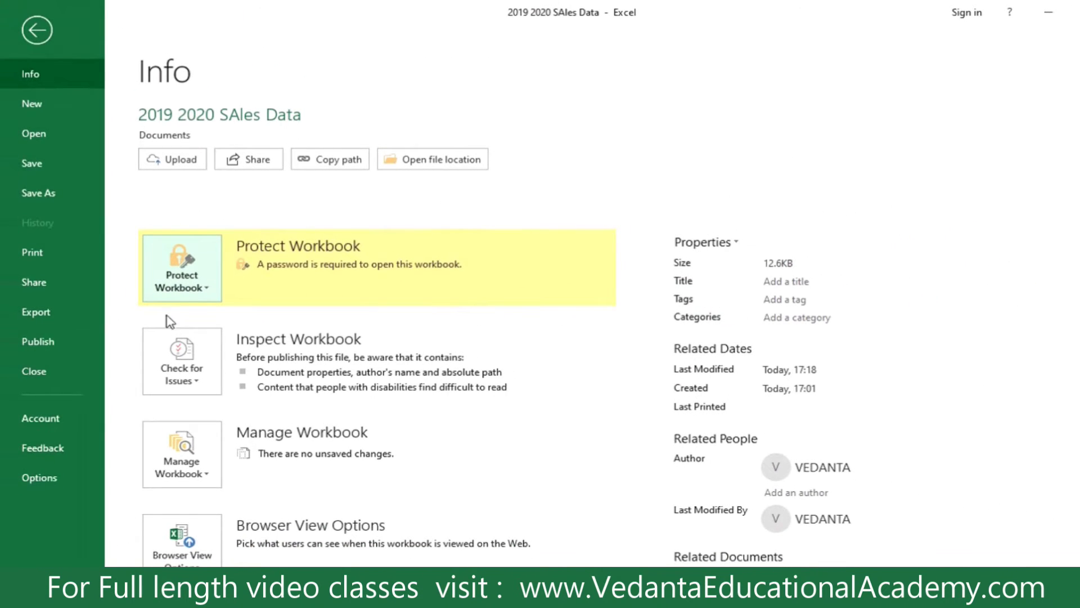
{"action": "left_click", "coordinate": [36, 30]}
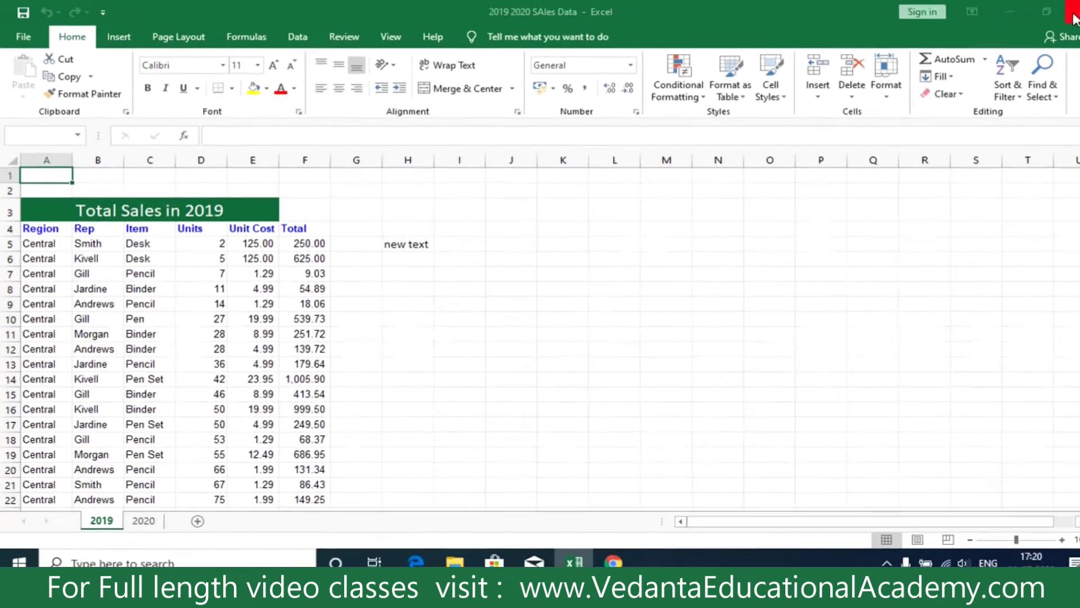
Step: Close '2019 2020 SAles Data.xlsx', saving the encryption change
{"action": "left_click", "coordinate": [1073, 14]}
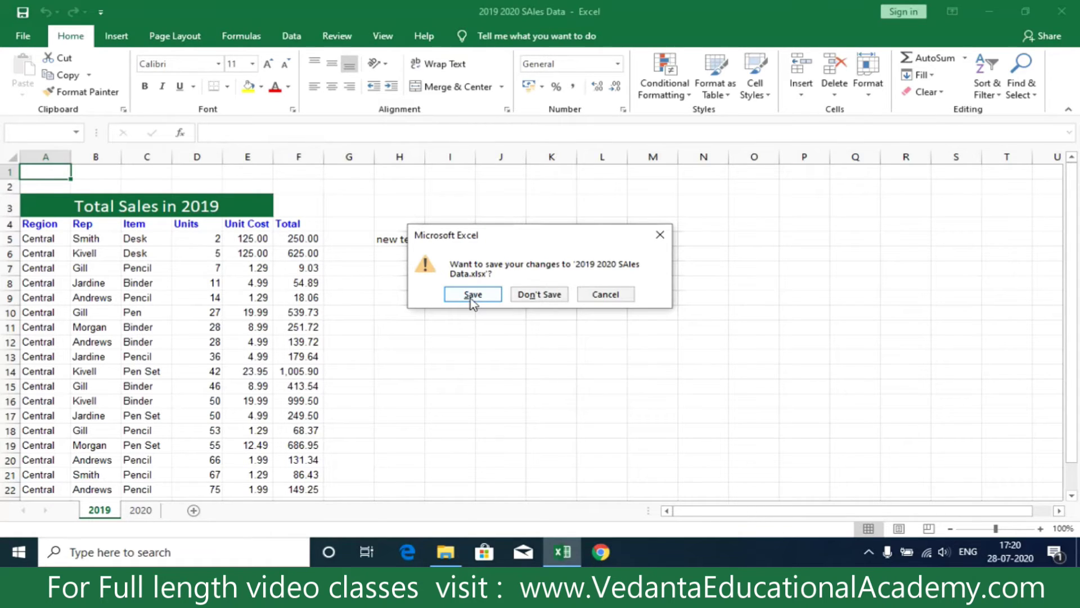
{"action": "left_click", "coordinate": [471, 295]}
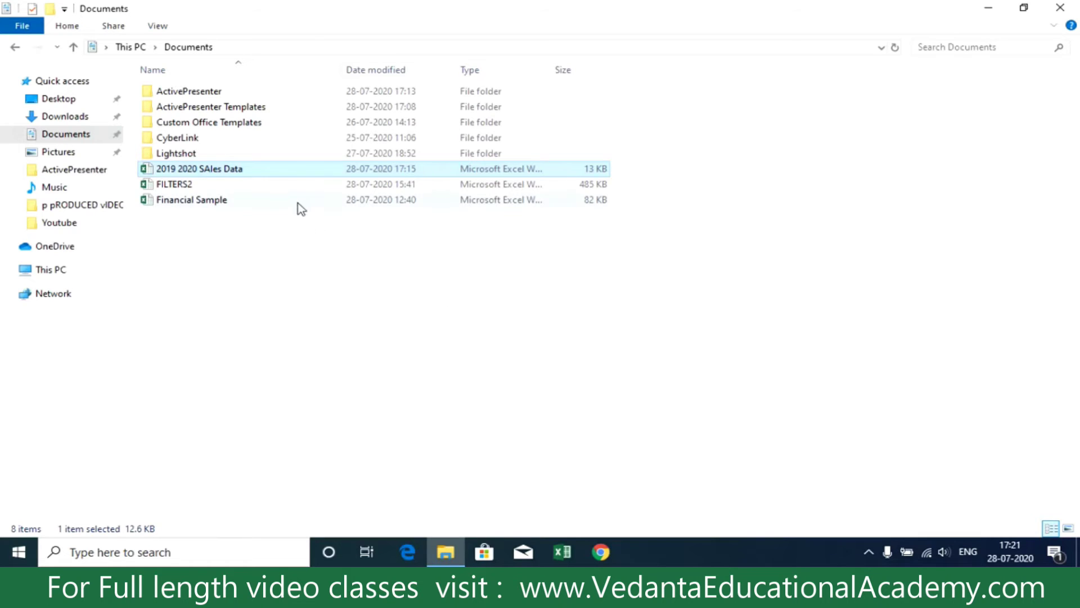
Step: Try opening the encrypted sales workbook with a wrong password and dismiss the rejection error
{"action": "double_click", "coordinate": [293, 172]}
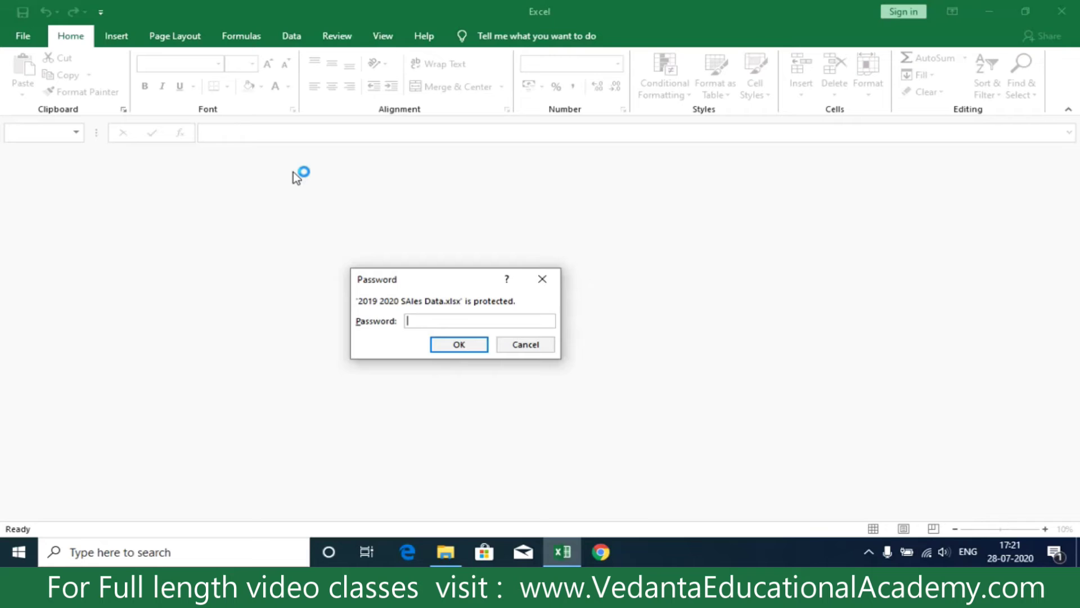
{"action": "type", "text": "••••••••••"}
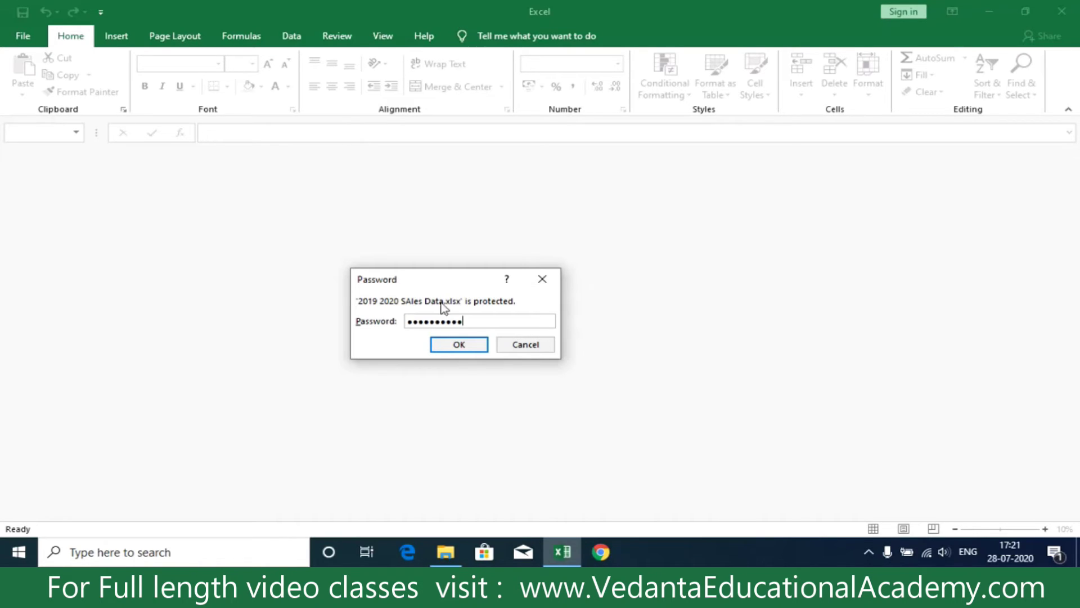
{"action": "left_click", "coordinate": [456, 344]}
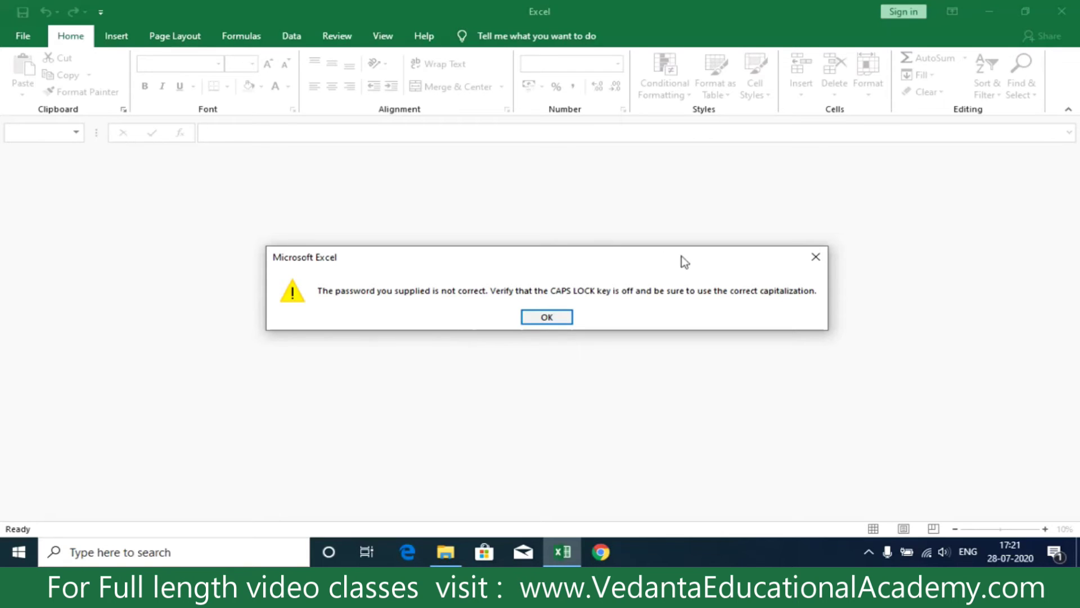
{"action": "left_click", "coordinate": [821, 260]}
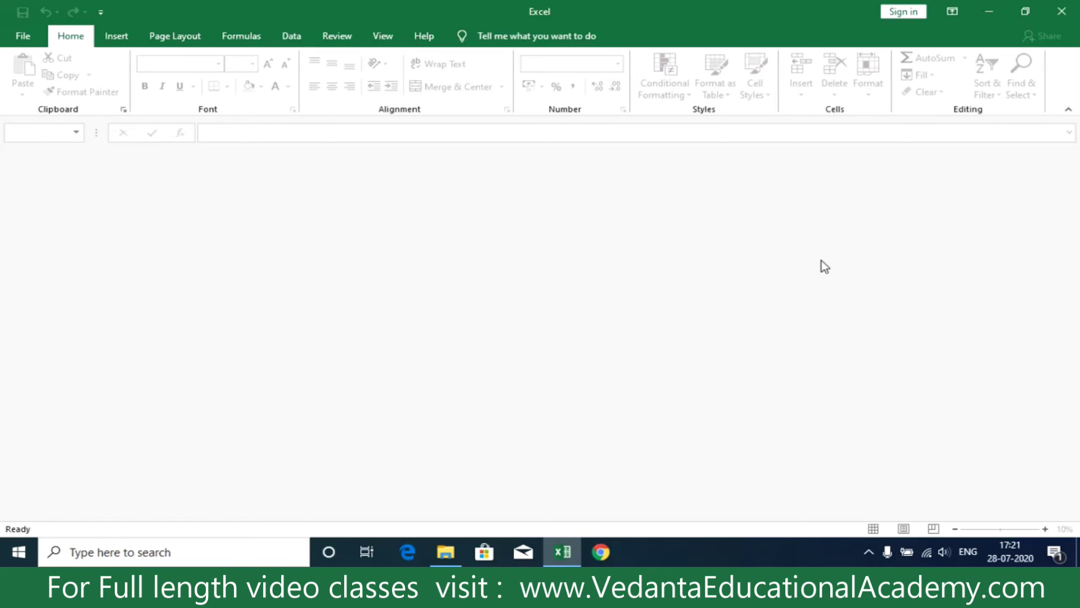
Step: Close the empty Excel window and open the sales workbook with the correct password
{"action": "left_click", "coordinate": [1061, 12]}
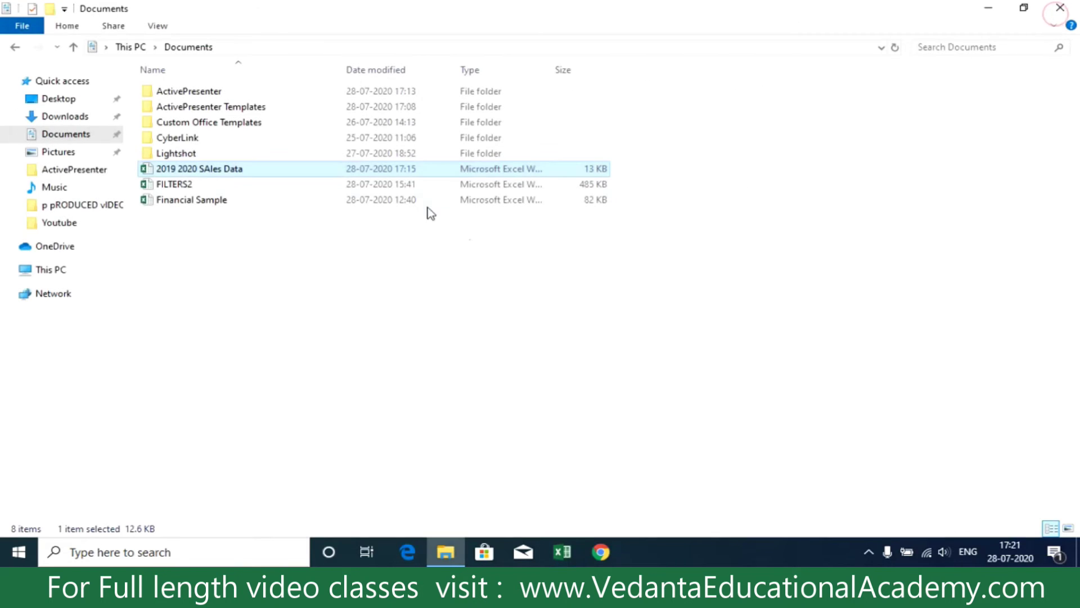
{"action": "double_click", "coordinate": [320, 170]}
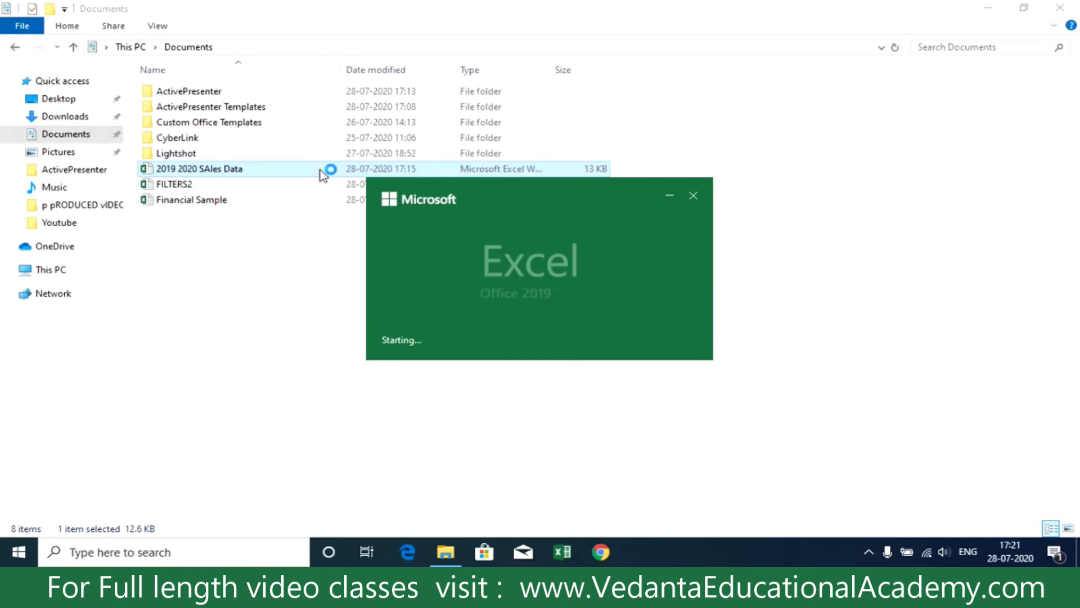
{"action": "type", "text": "1234"}
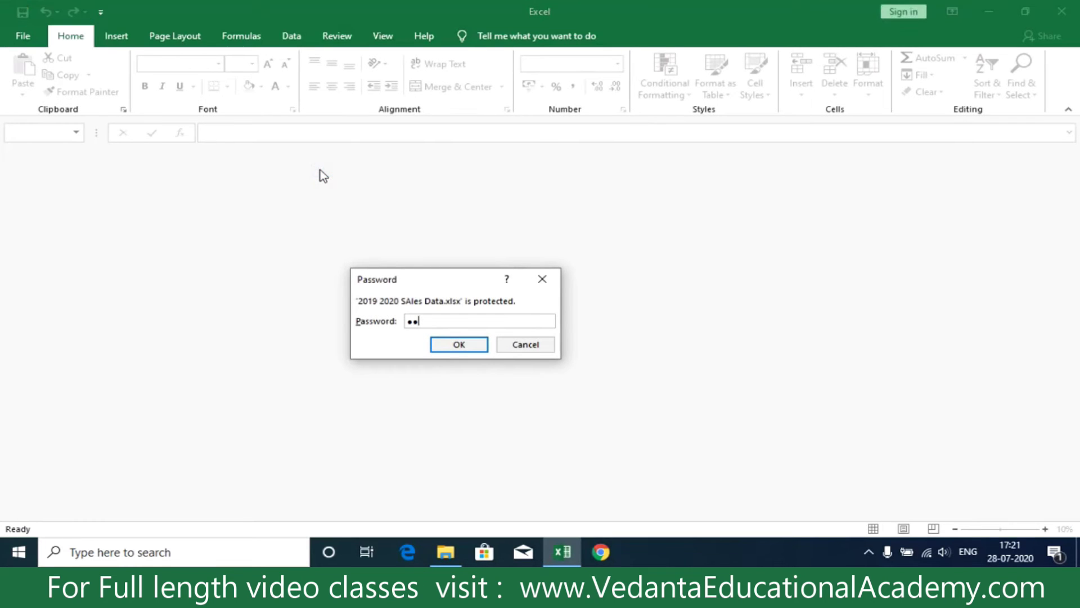
{"action": "key", "text": "Return"}
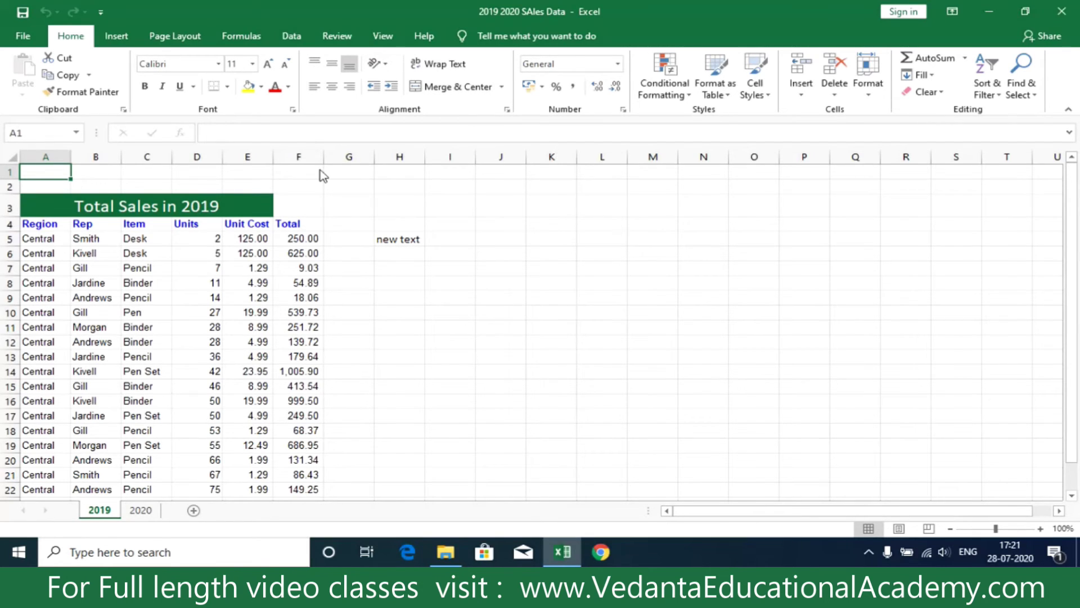
Step: Clear the password in Encrypt with Password to remove the workbook's encryption
{"action": "left_click", "coordinate": [23, 35]}
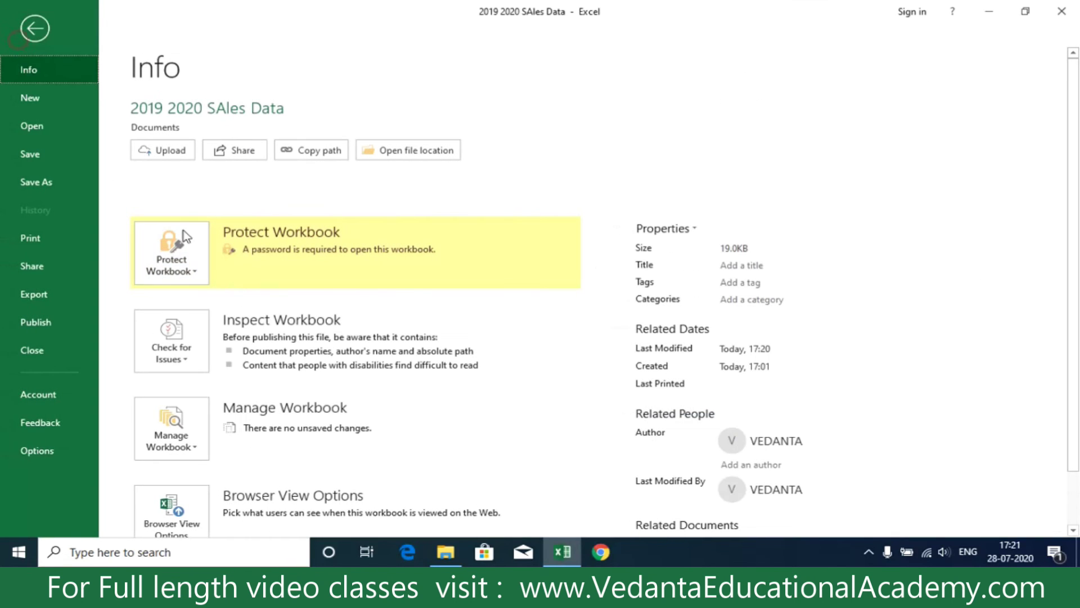
{"action": "left_click", "coordinate": [181, 271]}
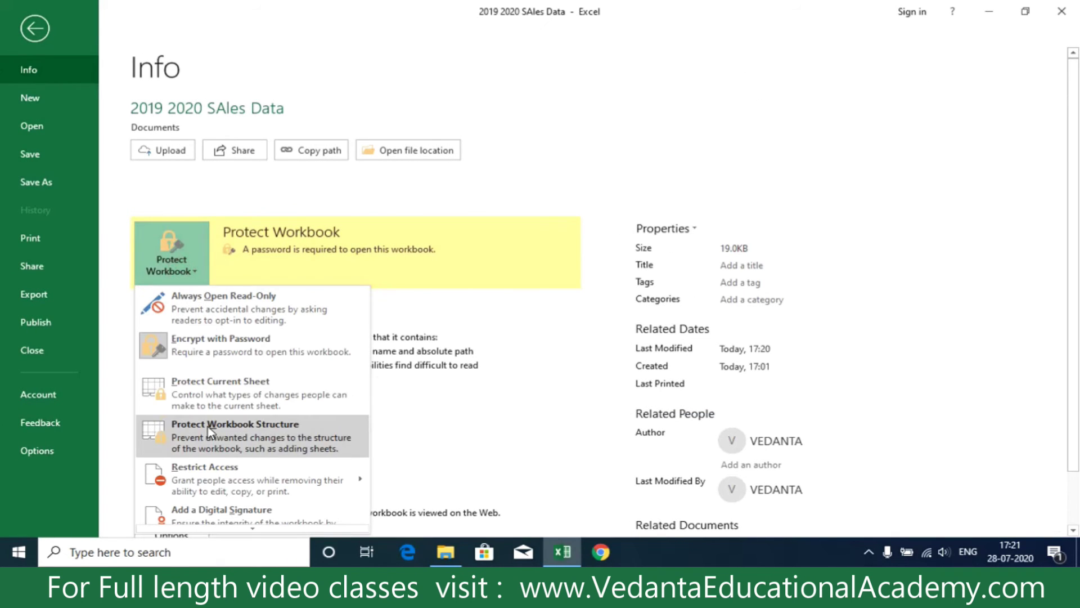
{"action": "left_click", "coordinate": [207, 353]}
{"action": "type", "text": "1234"}
{"action": "left_click_drag", "start_coordinate": [476, 249], "coordinate": [388, 258]}
{"action": "key", "text": "BackSpace"}
{"action": "left_click", "coordinate": [557, 330]}
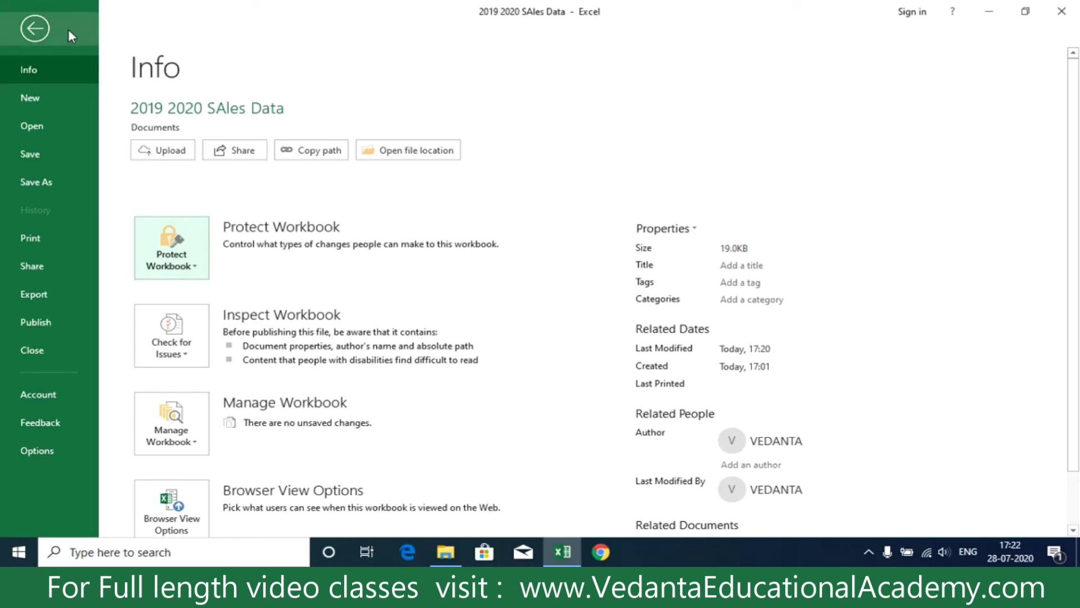
Step: Close the workbook and save the password removal
{"action": "left_click", "coordinate": [37, 29]}
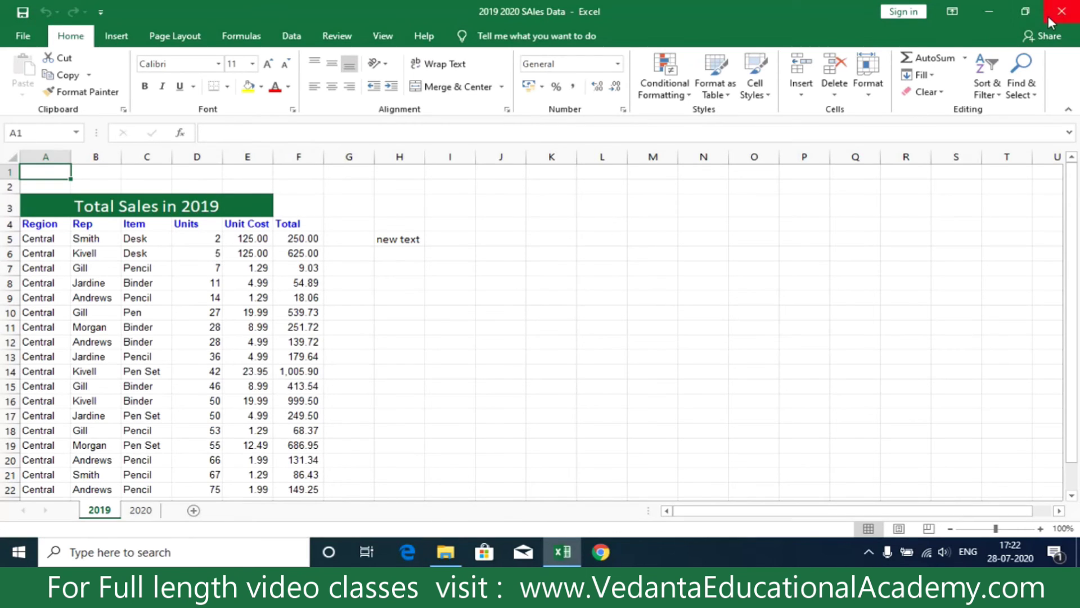
{"action": "left_click", "coordinate": [1061, 11]}
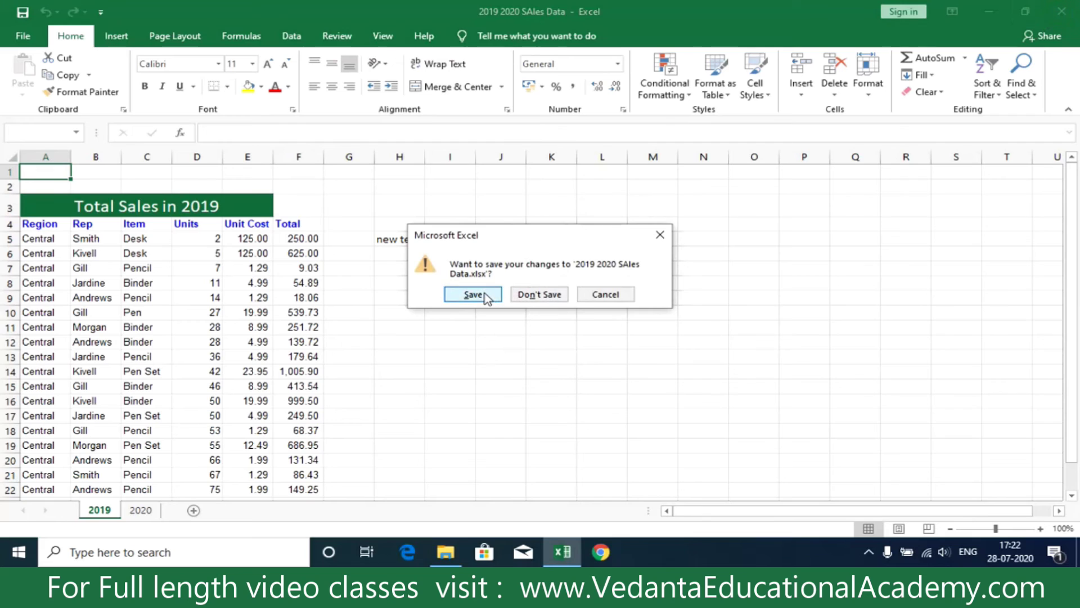
{"action": "left_click", "coordinate": [490, 297]}
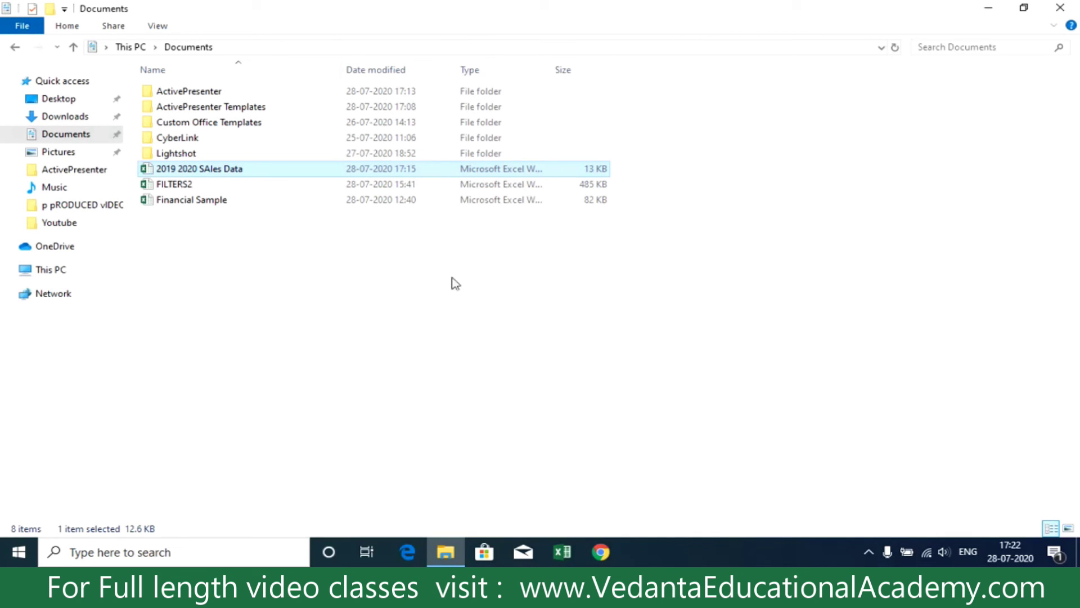
Step: Reopen the sales workbook with no password prompt and select the range C8:L17
{"action": "double_click", "coordinate": [328, 173]}
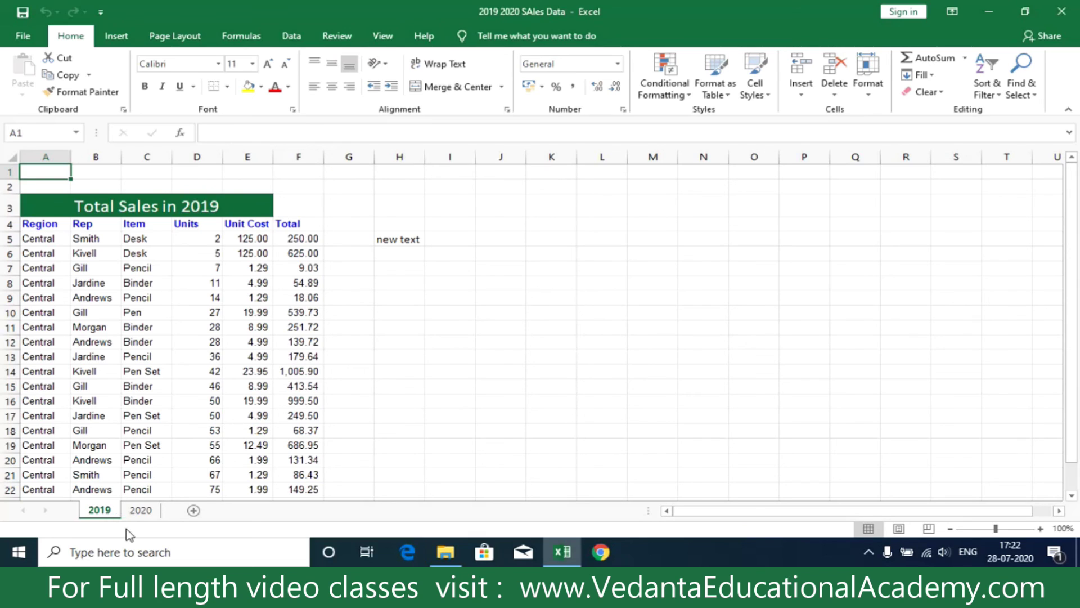
{"action": "left_click_drag", "start_coordinate": [157, 278], "coordinate": [603, 411]}
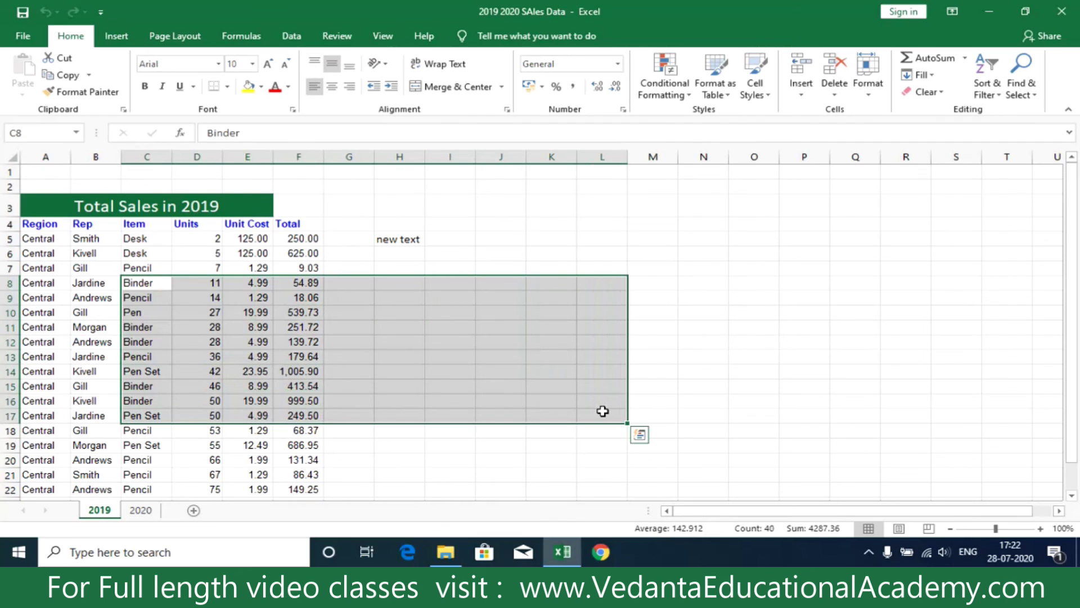
{"action": "left_click", "coordinate": [869, 551]}
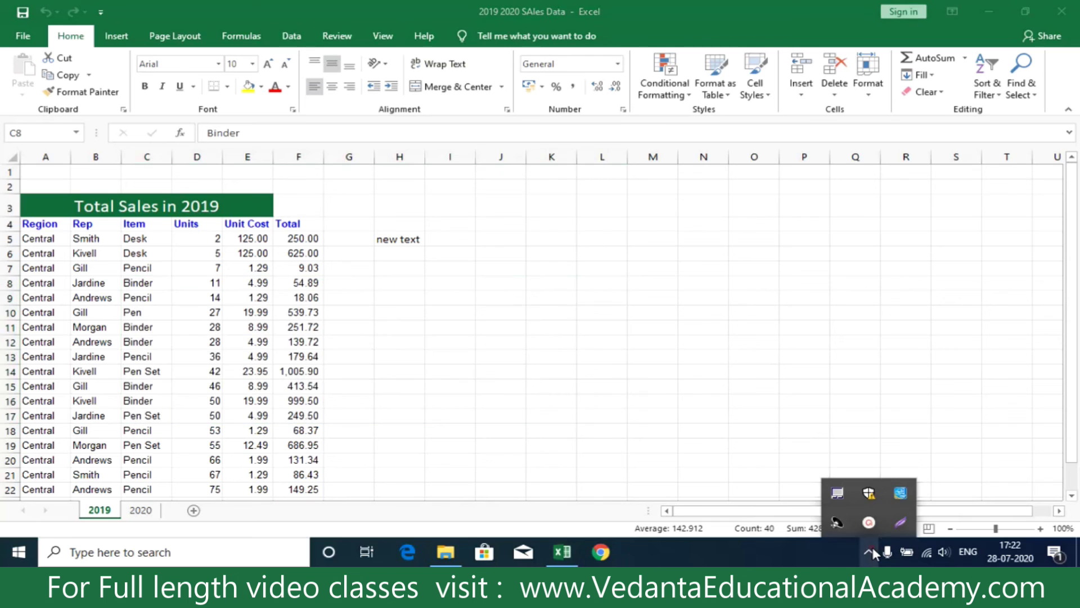
{"action": "left_click", "coordinate": [869, 522]}
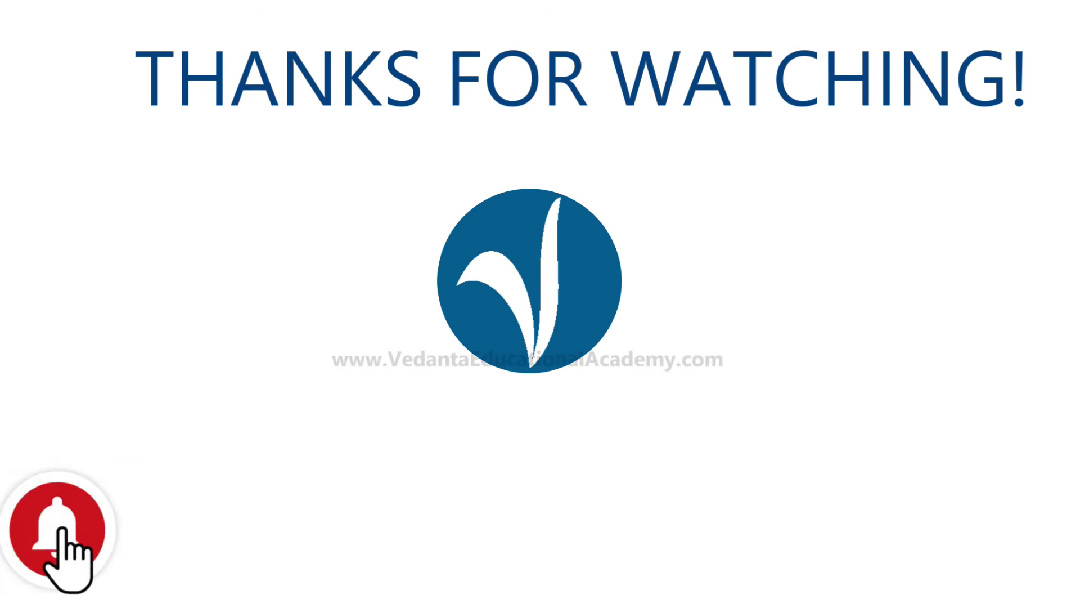